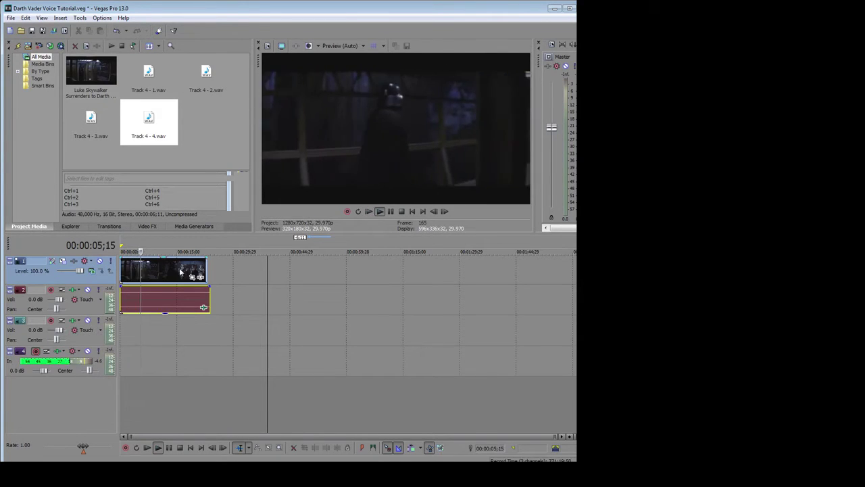
# Stop the Star Wars clip preview at 00:00:07;02.
pyautogui.click(391, 210)
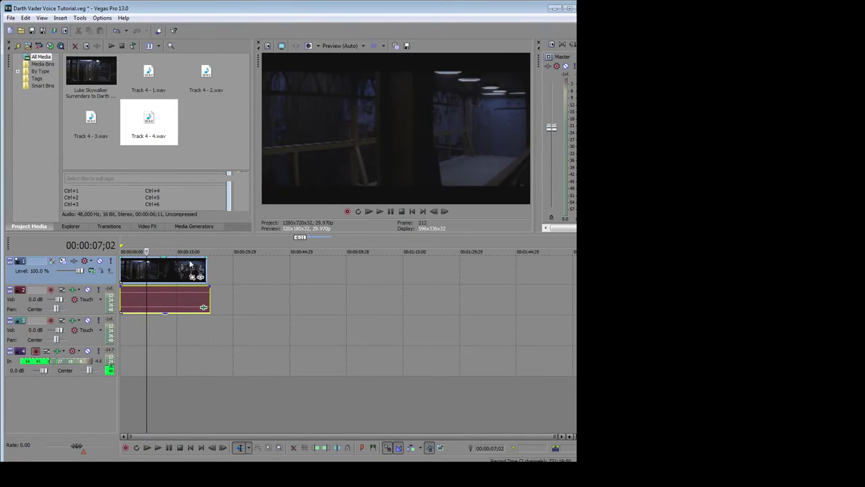
# Record a voiceover over the clip from the start onto track 4, keeping it as Track 4 - 5.wav.
pyautogui.press('space')
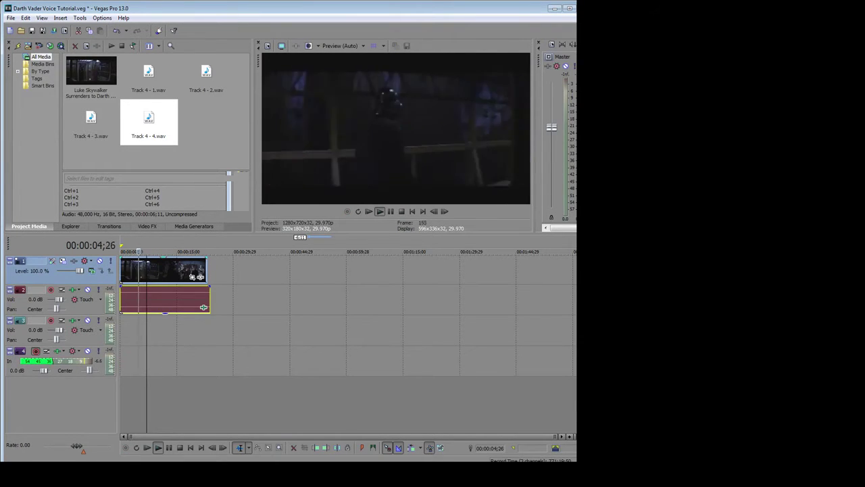
pyautogui.hotkey('ctrl', 'r')
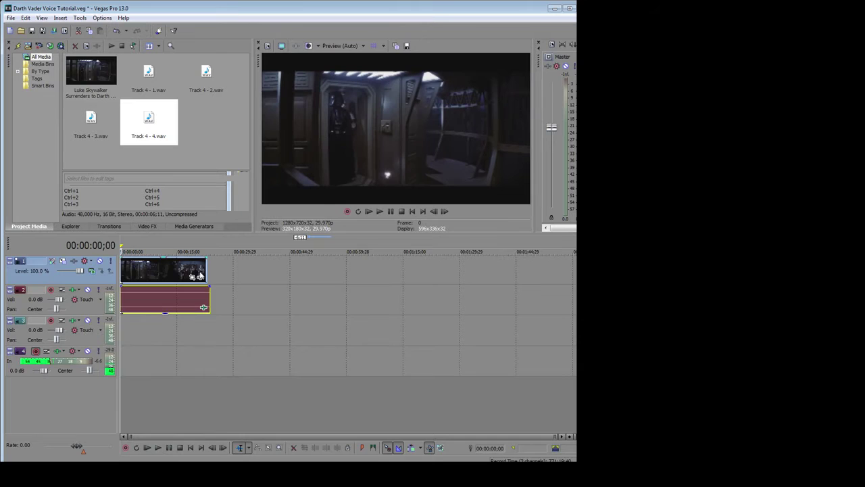
pyautogui.click(56, 375)
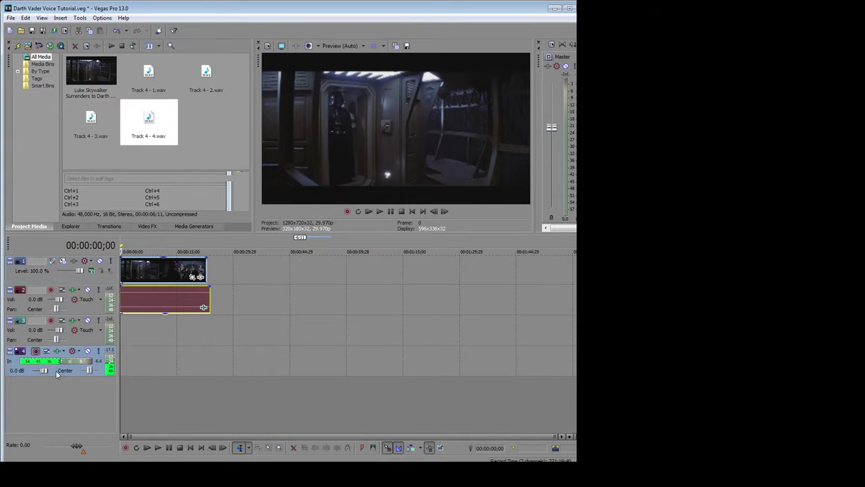
pyautogui.click(346, 212)
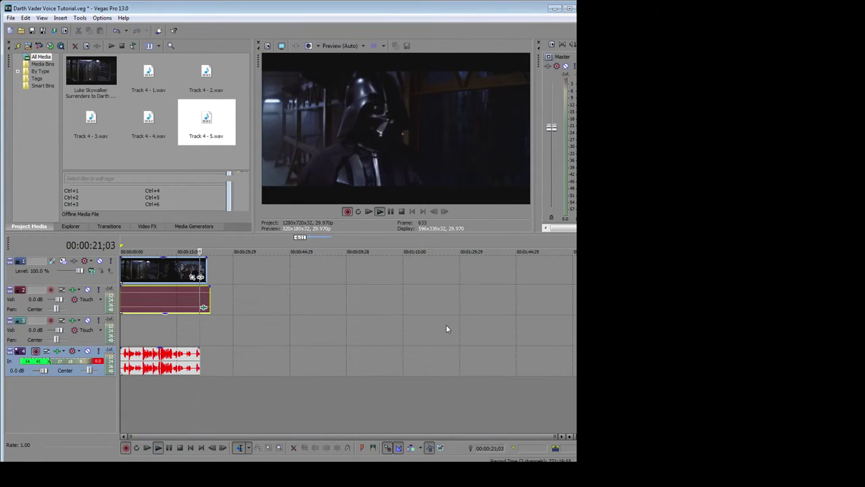
pyautogui.press('Escape')
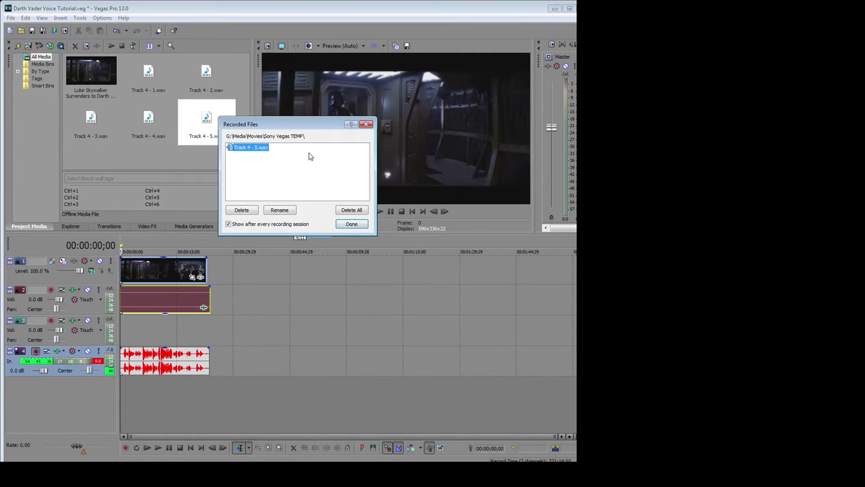
pyautogui.click(351, 224)
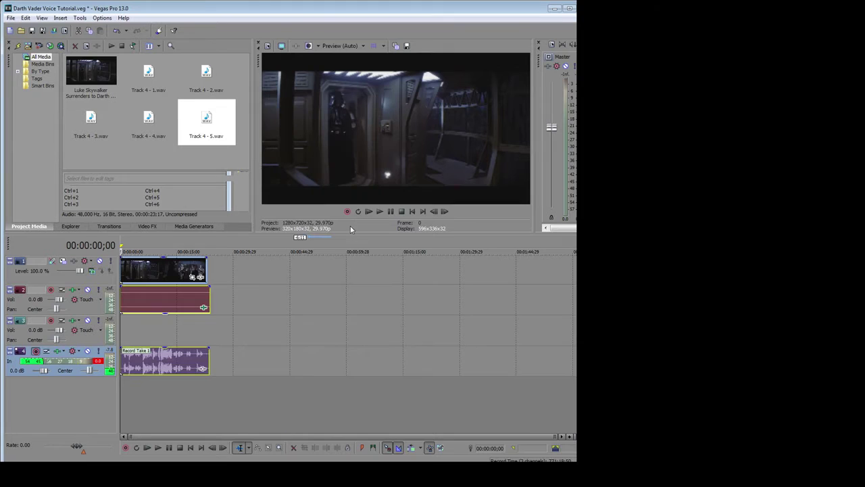
# Chain Pitch Shift, Multi-Tap Delay and ExpressFX Equalization onto Record Take 1.
pyautogui.click(201, 370)
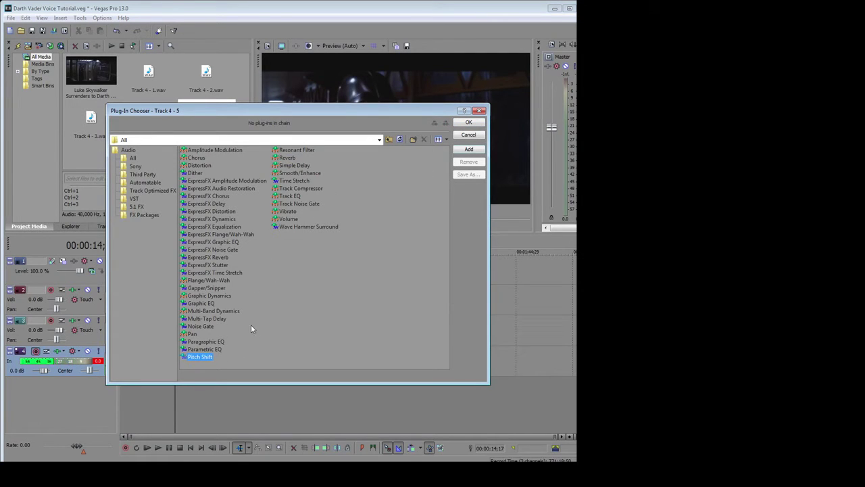
pyautogui.click(469, 150)
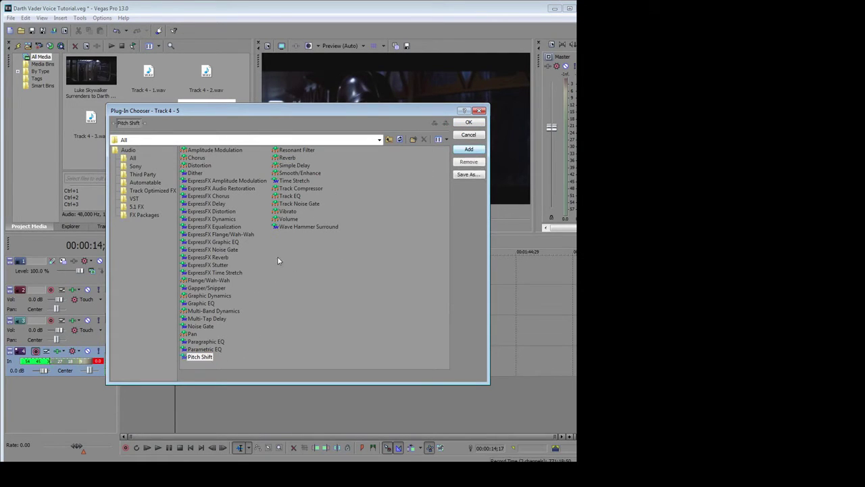
pyautogui.click(220, 319)
pyautogui.click(467, 150)
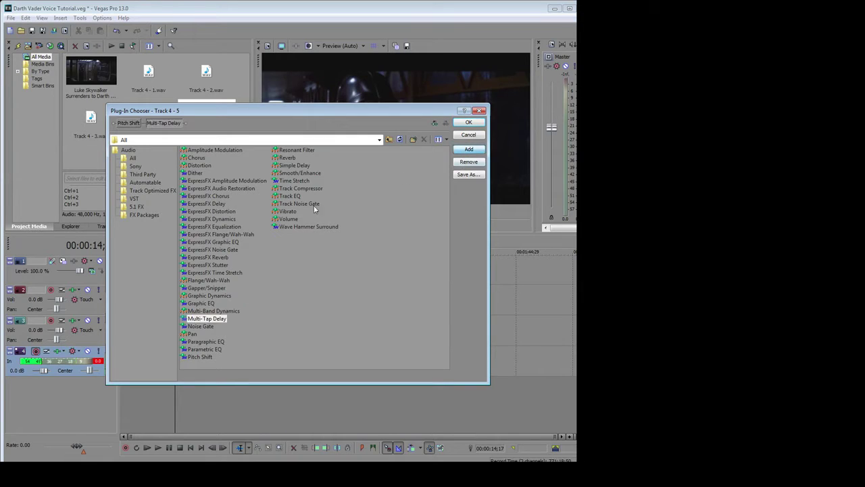
pyautogui.click(223, 227)
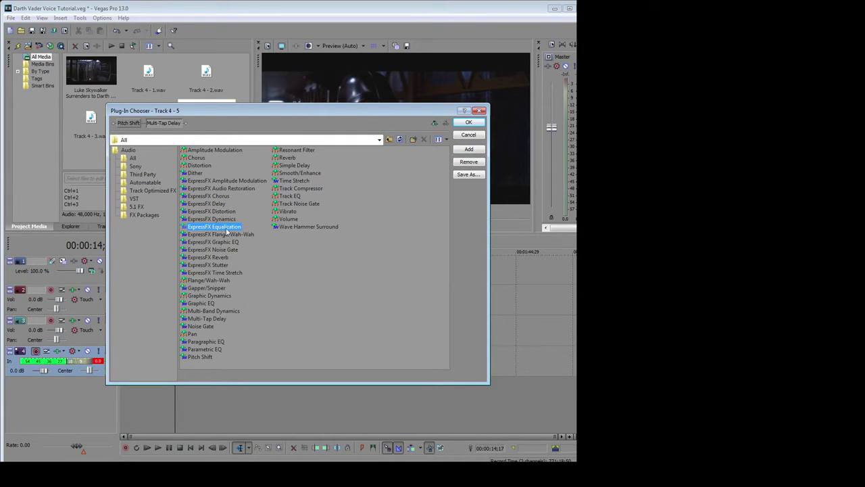
pyautogui.click(469, 150)
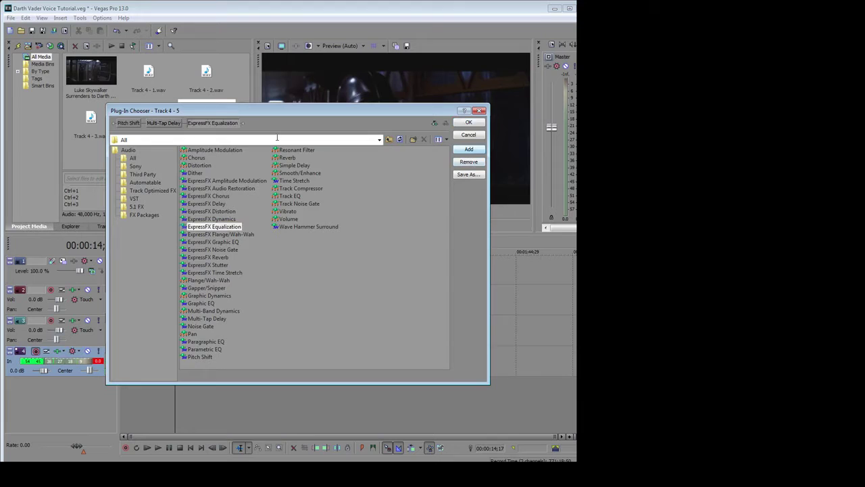
pyautogui.click(470, 124)
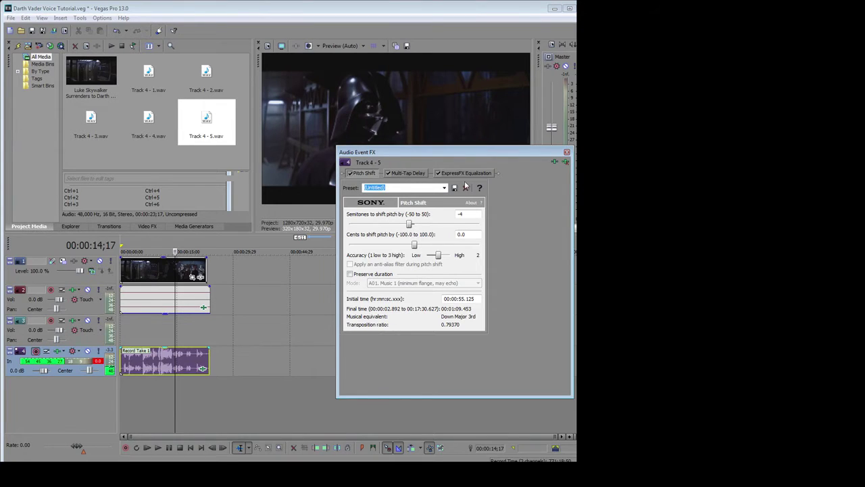
# Add Reverb to the end of the take's effect chain.
pyautogui.click(553, 163)
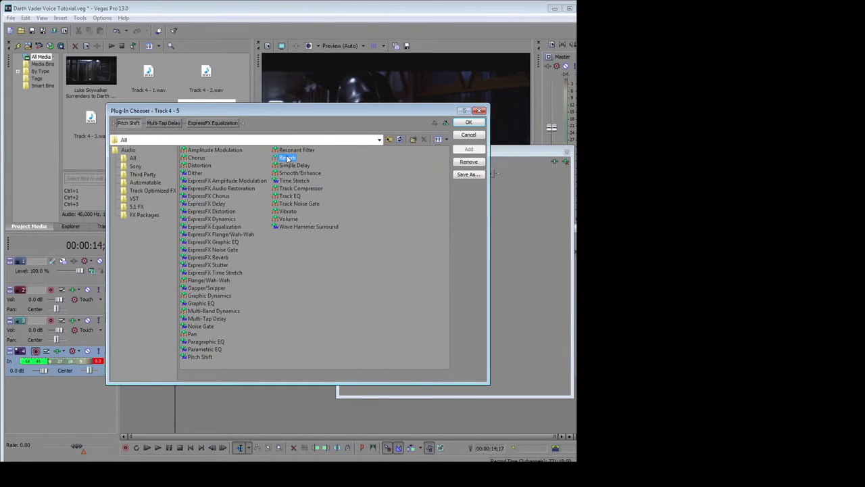
pyautogui.click(472, 150)
pyautogui.click(473, 123)
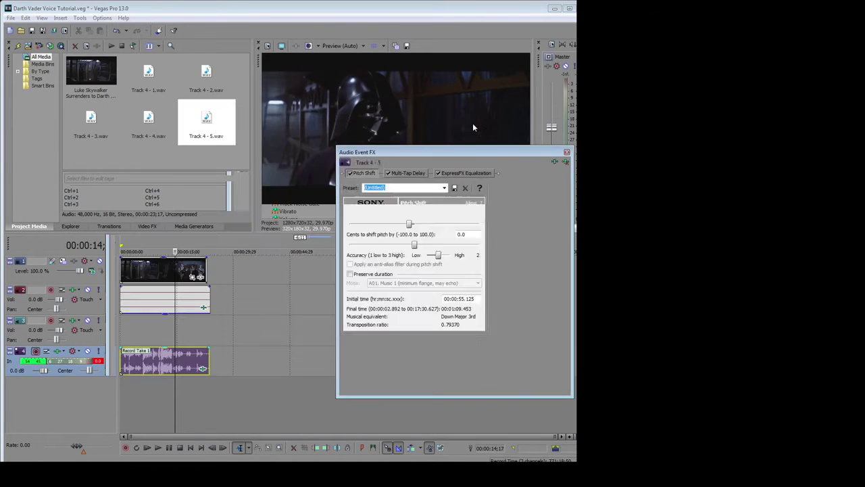
# Apply the 'Channel delay for stereo simulation' preset to Multi-Tap Delay.
pyautogui.click(406, 173)
pyautogui.click(417, 202)
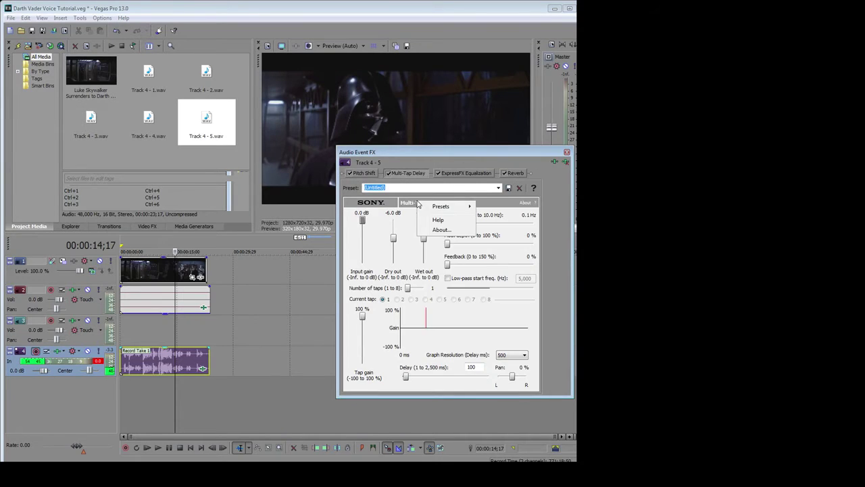
pyautogui.click(498, 188)
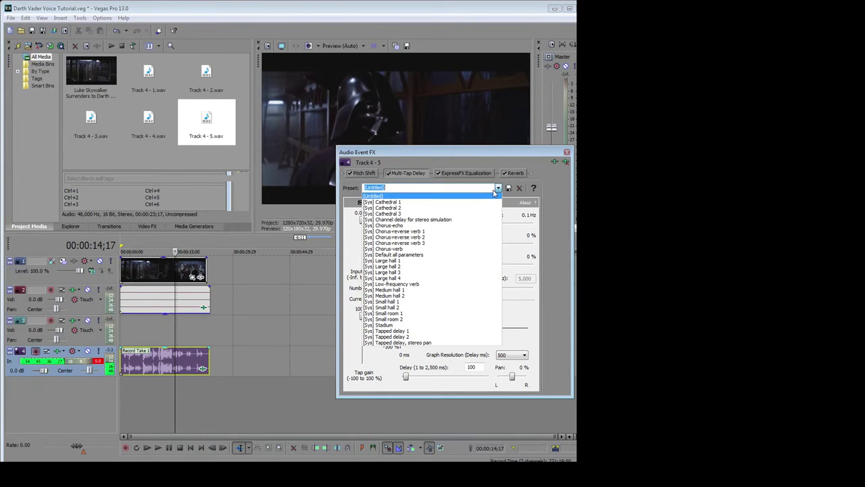
pyautogui.click(448, 220)
# Apply the Bass boost preset to ExpressFX Equalization and close the effects window.
pyautogui.click(465, 173)
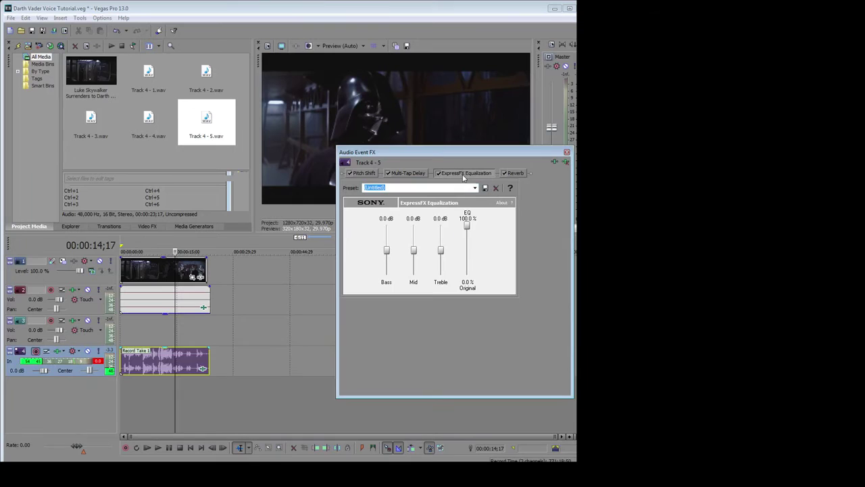
pyautogui.click(474, 188)
pyautogui.click(475, 188)
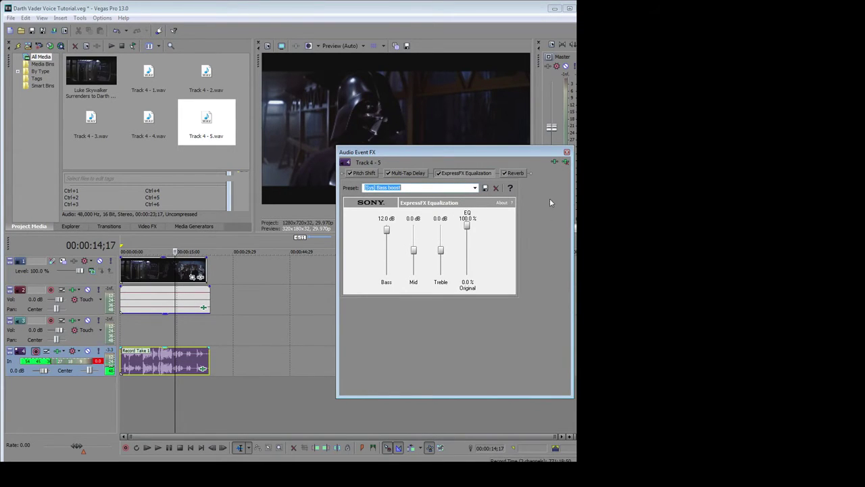
pyautogui.click(567, 152)
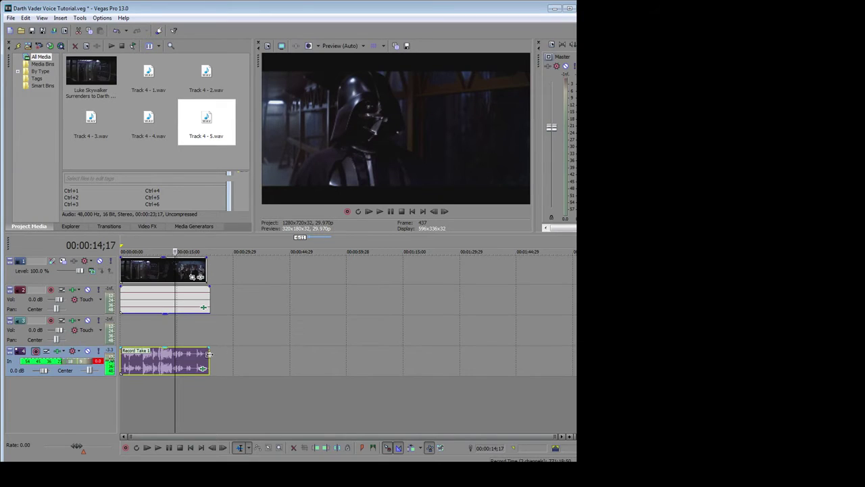
# Stretch Record Take 1's end to about 00:00:25;12 and play the project through to hear the echo tail.
pyautogui.moveTo(207, 354); pyautogui.dragTo(229, 353)
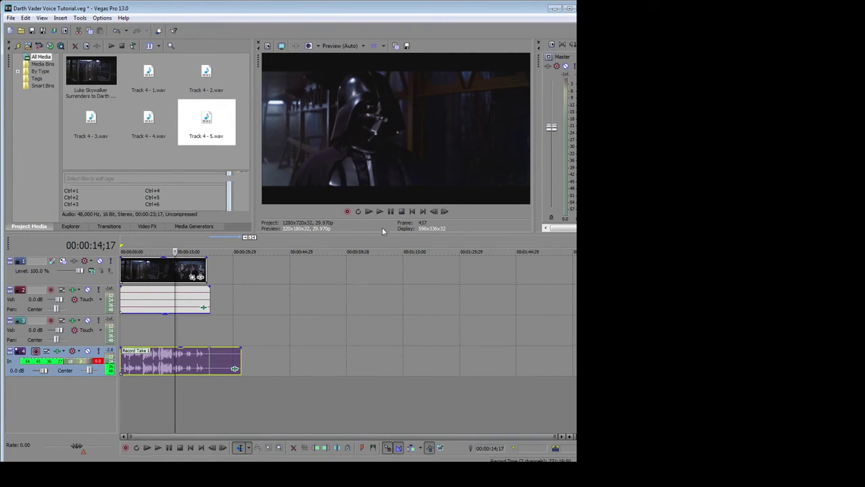
pyautogui.click(368, 211)
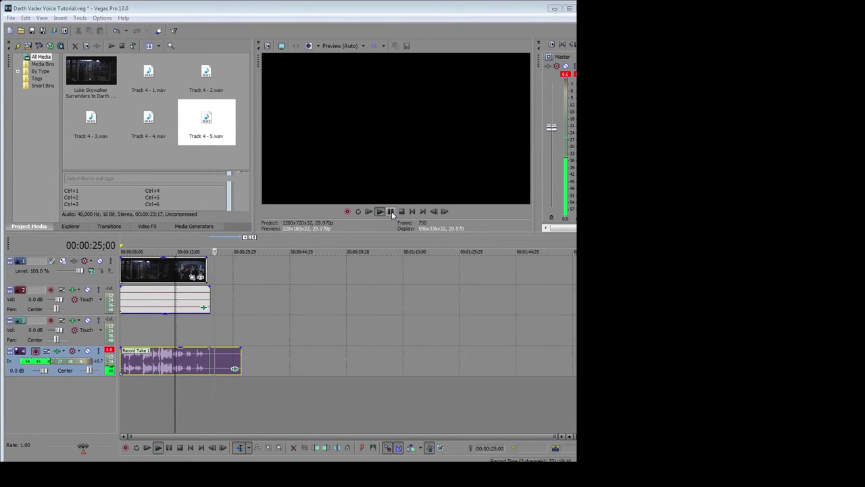
pyautogui.click(391, 211)
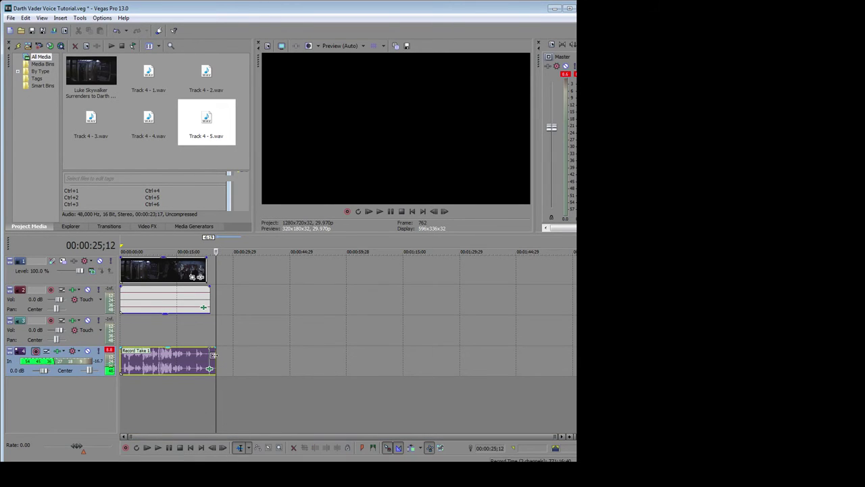
# Trim Record Take 1's end back to the video's end and play the project through.
pyautogui.moveTo(213, 356); pyautogui.dragTo(207, 356)
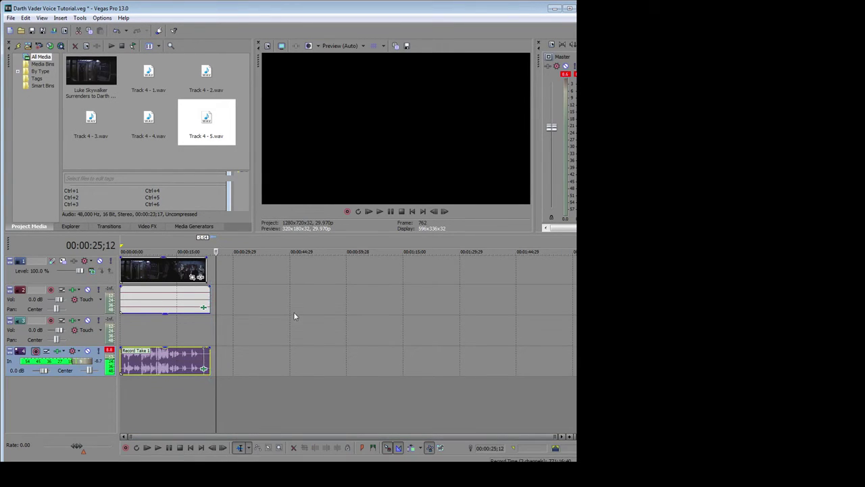
pyautogui.click(370, 211)
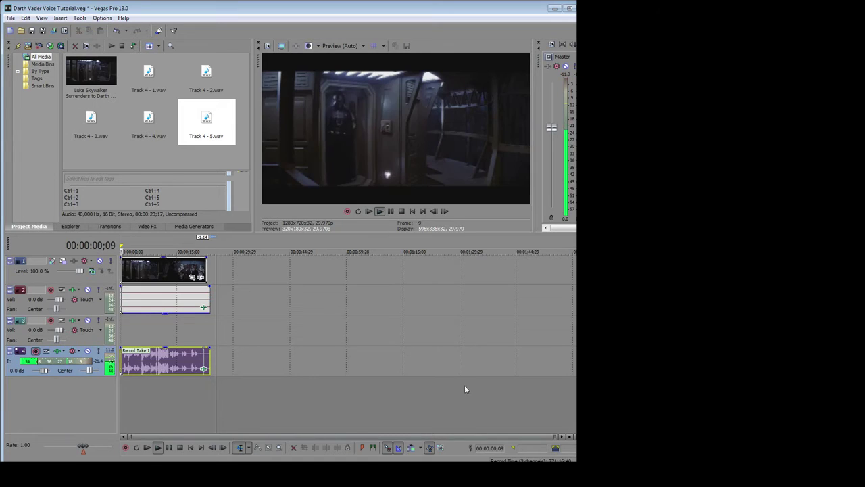
pyautogui.click(390, 211)
# Paste a copy of the film clip near 00:00:52 and split off the unwanted part so it starts at Vader.
pyautogui.click(181, 272)
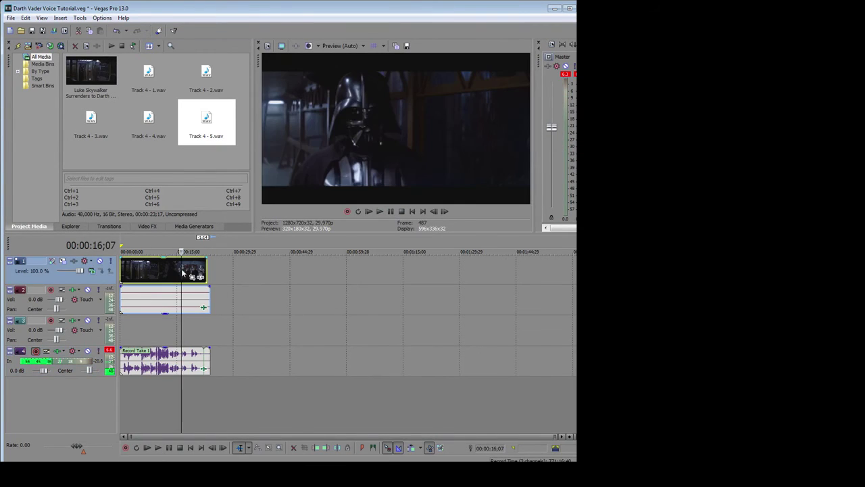
pyautogui.click(245, 269)
pyautogui.hotkey('ctrl', 'v')
pyautogui.click(314, 269)
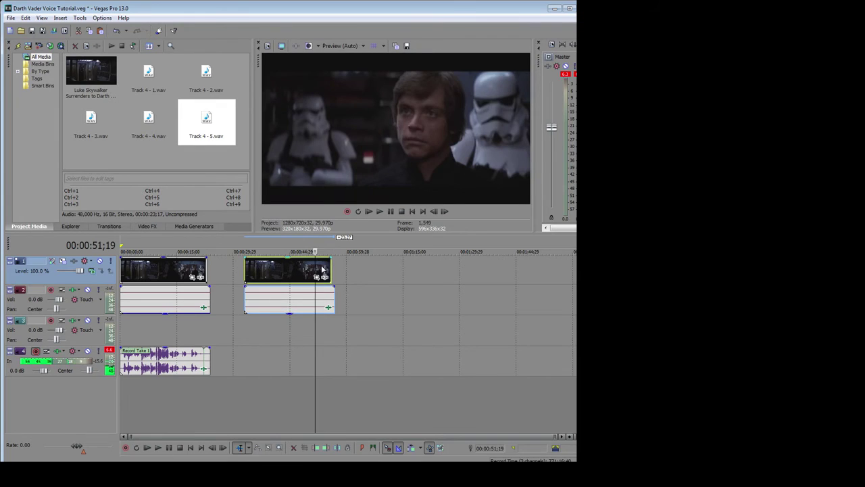
pyautogui.click(321, 269)
pyautogui.click(319, 268)
pyautogui.press('space')
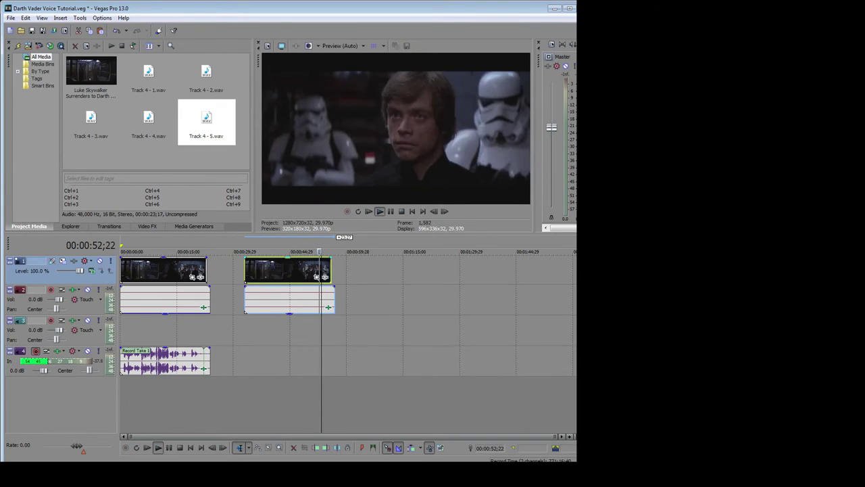
pyautogui.press('Return')
pyautogui.press('s')
pyautogui.press('Delete')
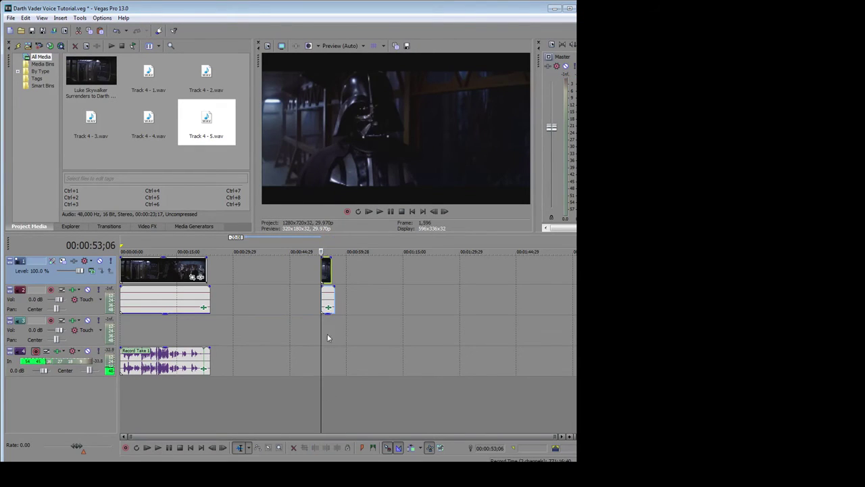
pyautogui.press('Left')
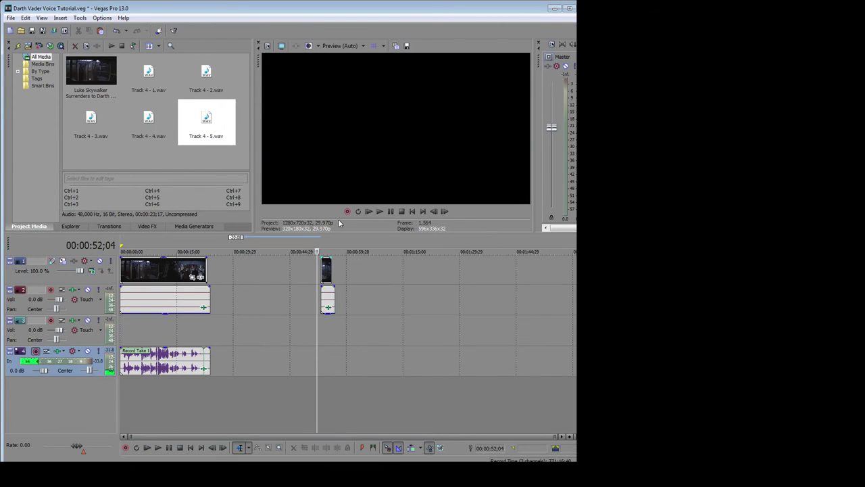
# Record a second voiceover, Track 4 - 6.wav, on track 4 at 00:00:52;04.
pyautogui.click(347, 211)
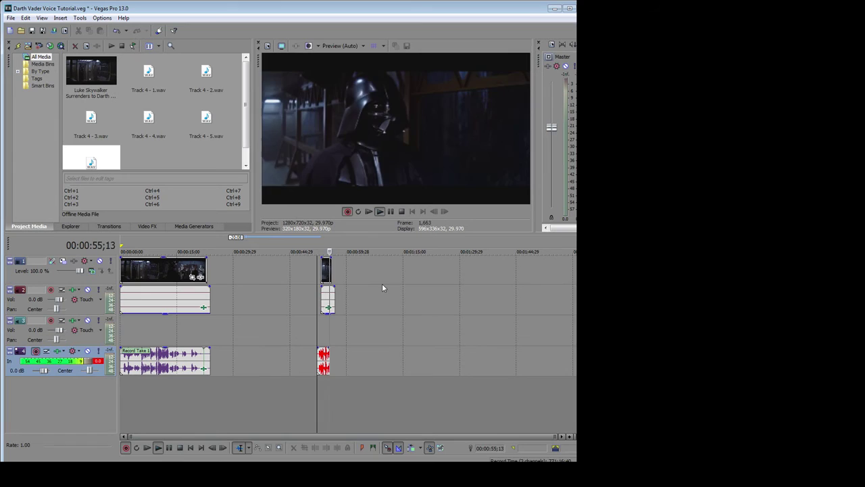
pyautogui.click(401, 211)
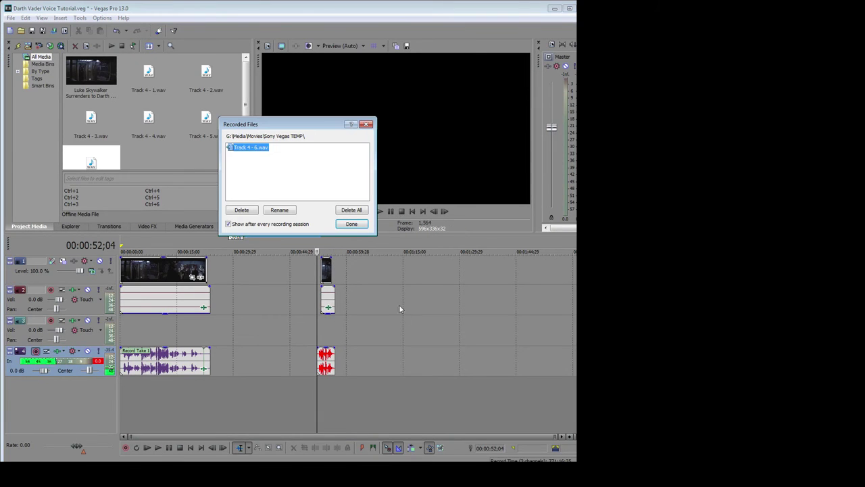
pyautogui.click(353, 224)
pyautogui.rightClick(179, 357)
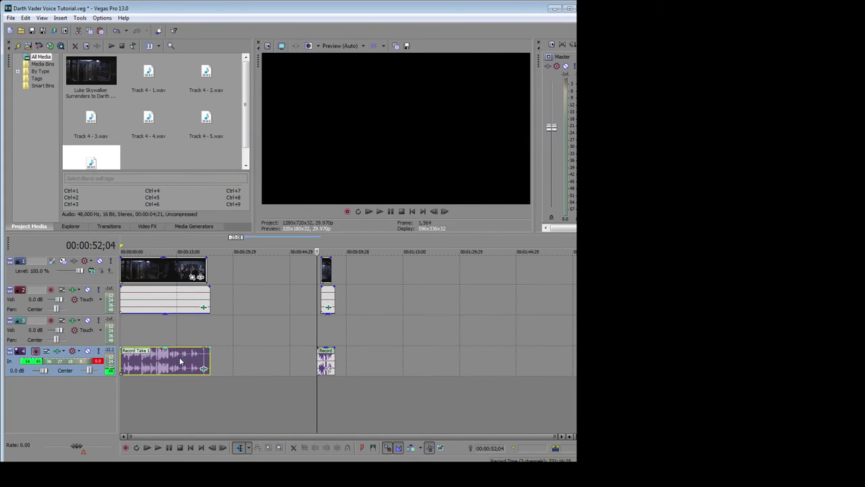
# Paste Record Take 1's effect attributes onto the new take and align it with the later clip.
pyautogui.click(191, 151)
pyautogui.click(324, 362)
pyautogui.rightClick(324, 361)
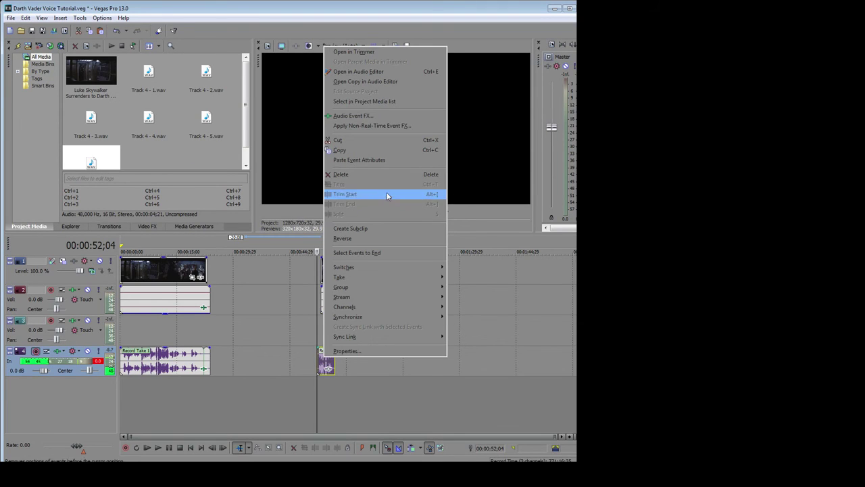
pyautogui.click(387, 162)
pyautogui.scroll(3, 380, 348)
pyautogui.scroll(2, 382, 348)
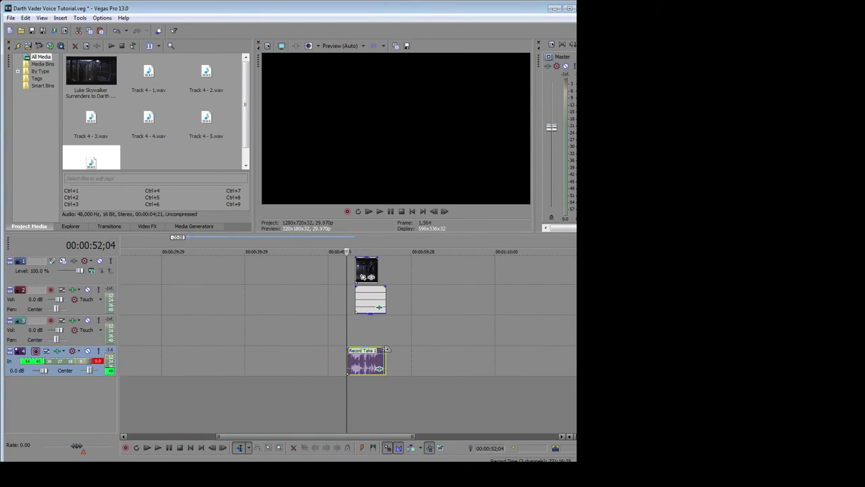
pyautogui.moveTo(363, 366); pyautogui.dragTo(393, 356)
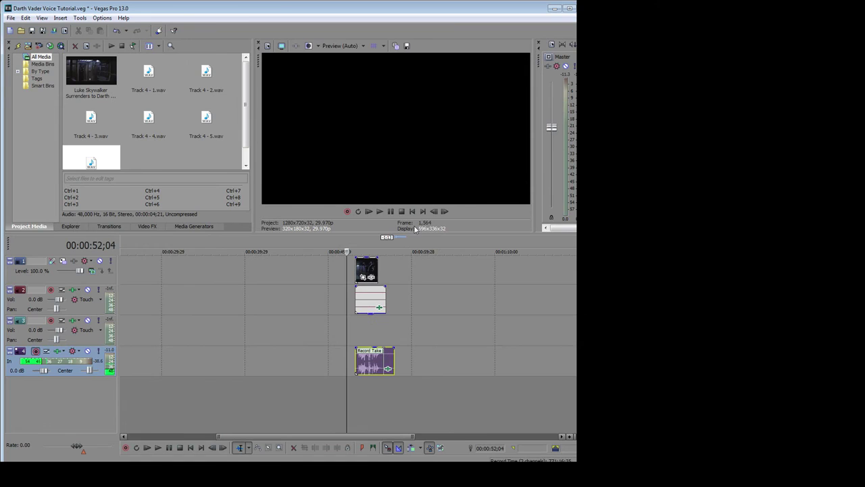
pyautogui.click(379, 211)
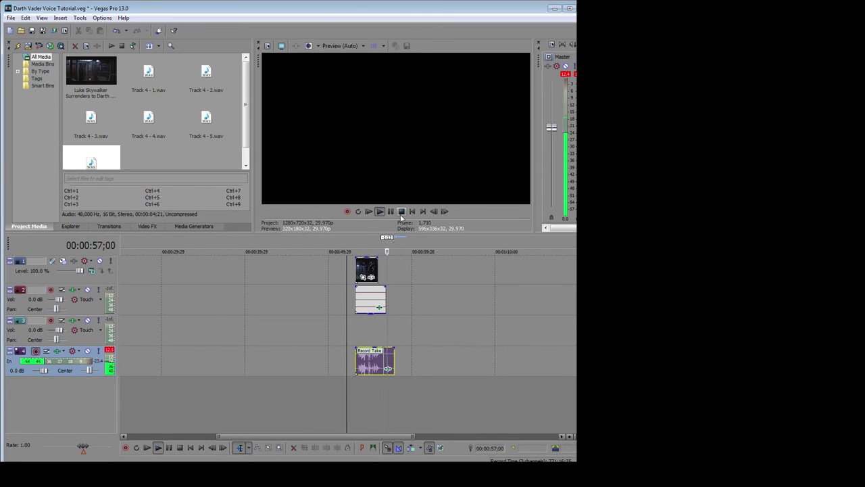
pyautogui.click(401, 212)
pyautogui.scroll(-3, 453, 299)
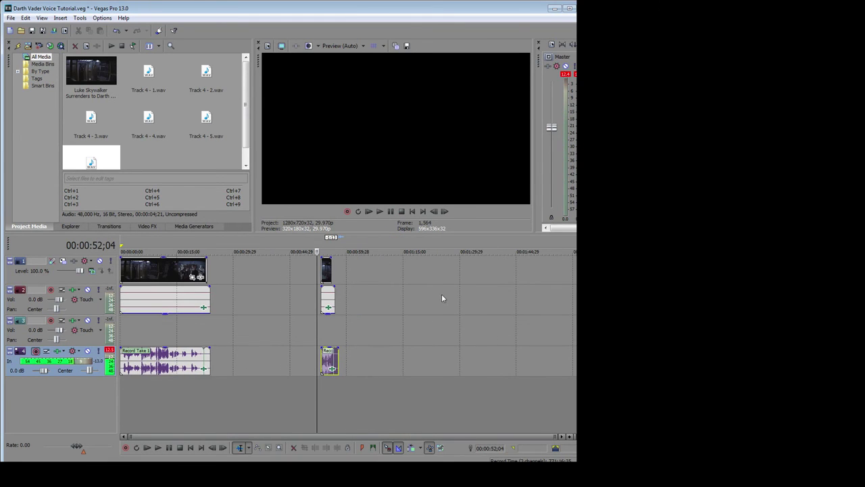